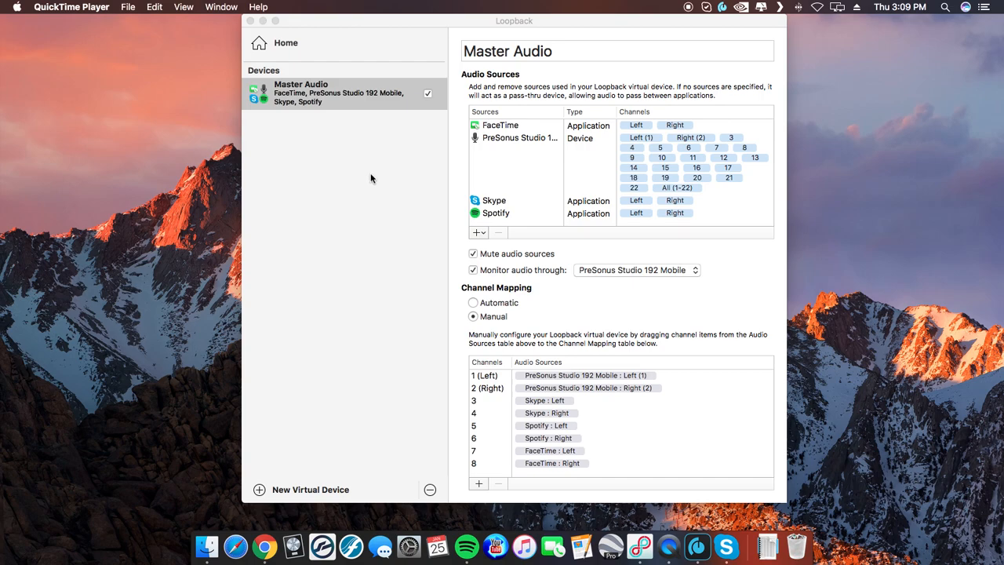
Step: Review the sources available for the Master Audio device and choose PreSonus Studio 192 Mobile for audio monitoring
left_click(479, 234)
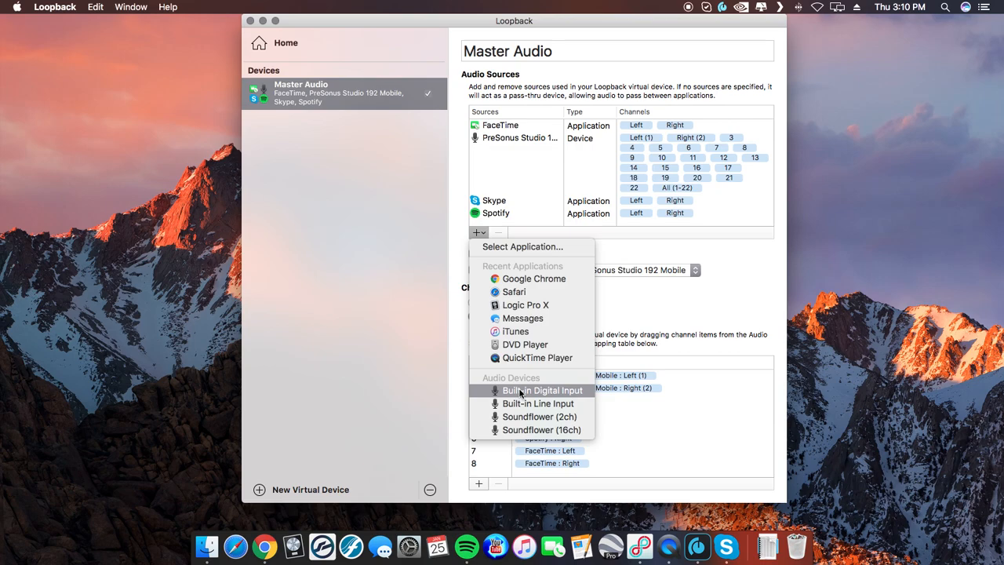
left_click(638, 249)
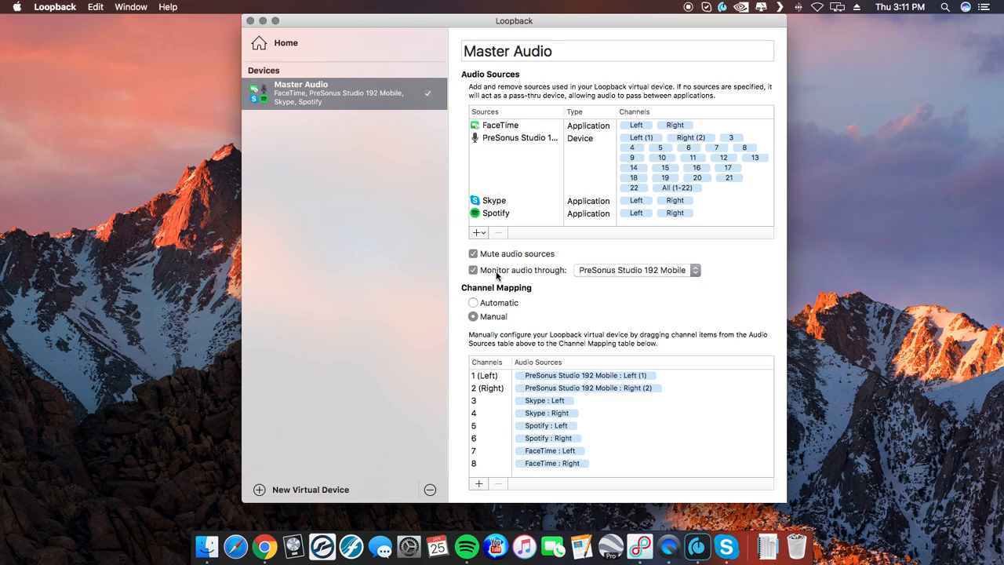
left_click(603, 275)
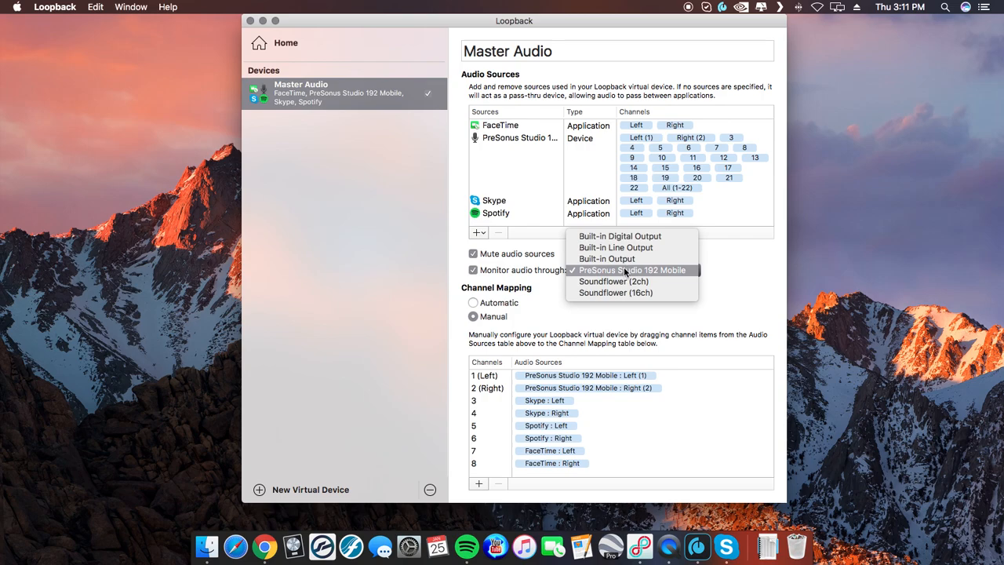
left_click(625, 271)
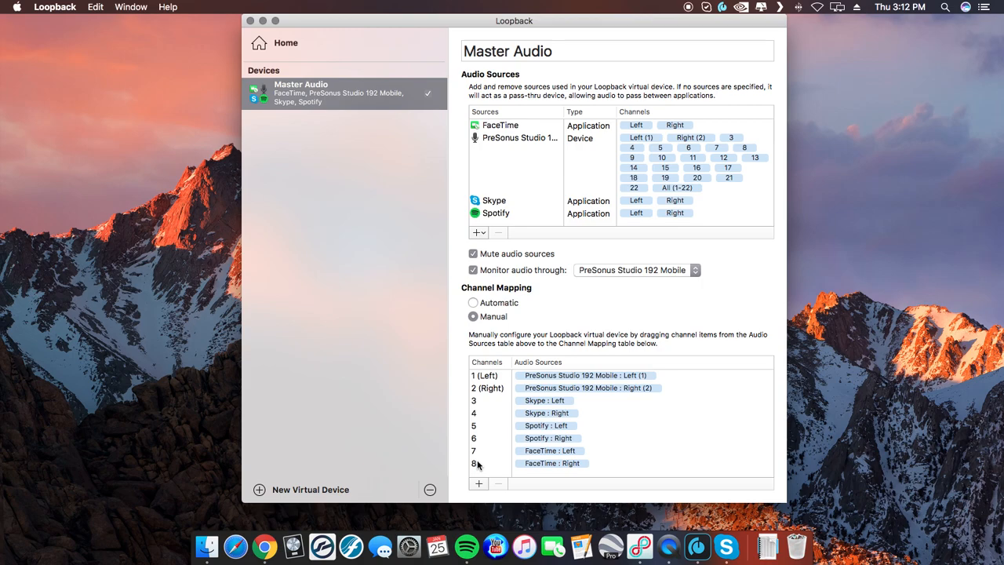
Step: Check the selected sound output and input devices in System Preferences, and close the Sound settings
left_click(414, 546)
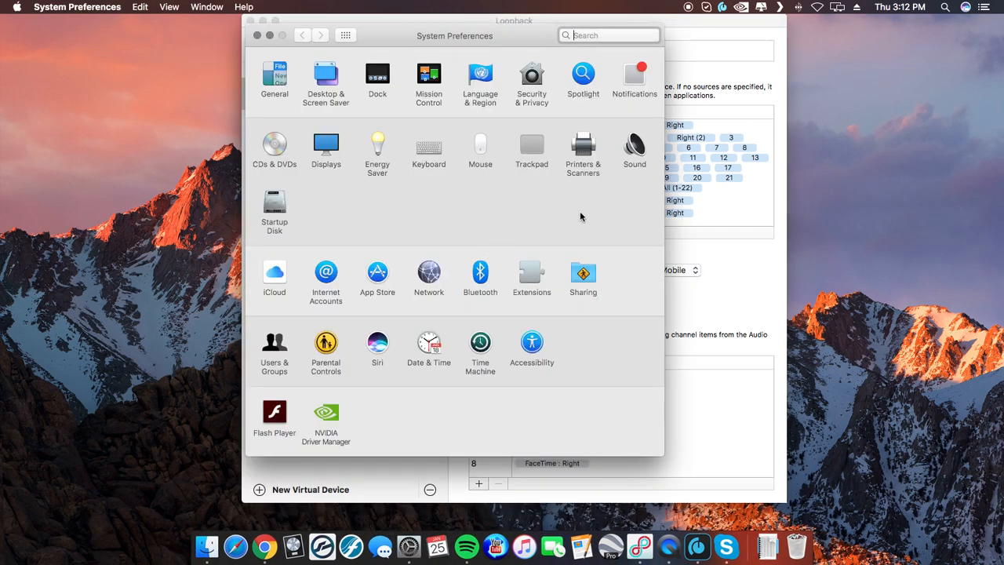
left_click(636, 148)
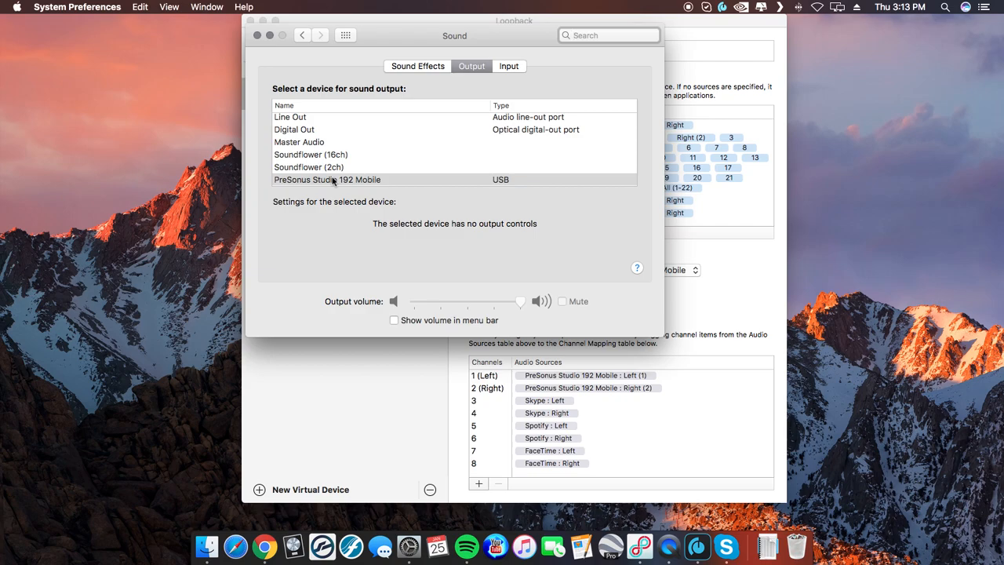
left_click(509, 66)
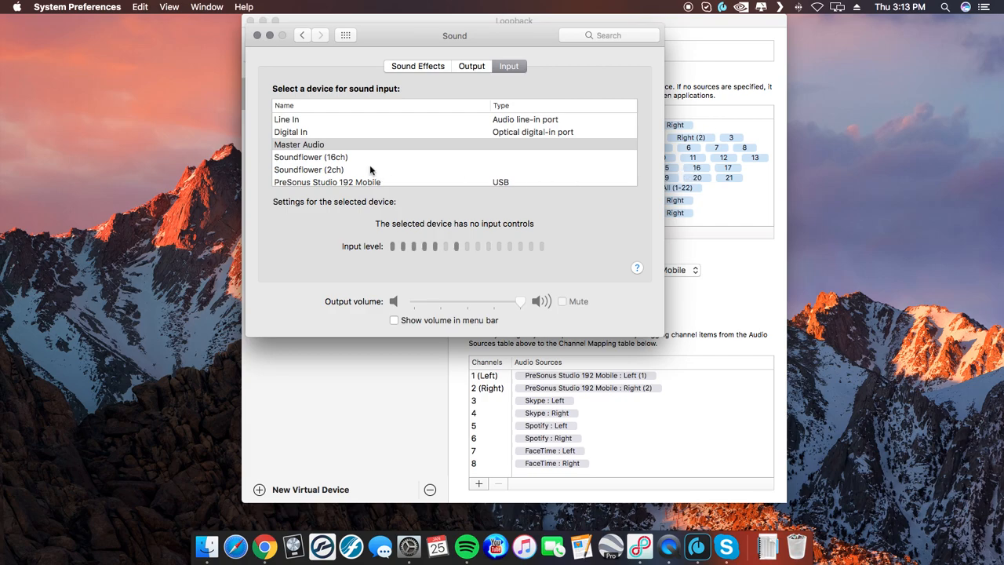
left_click(471, 66)
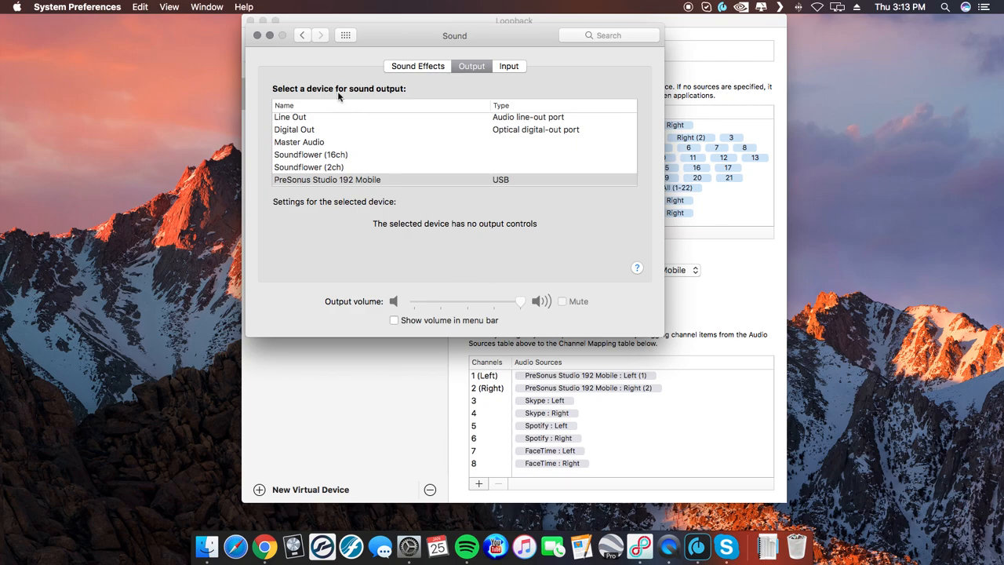
left_click(257, 35)
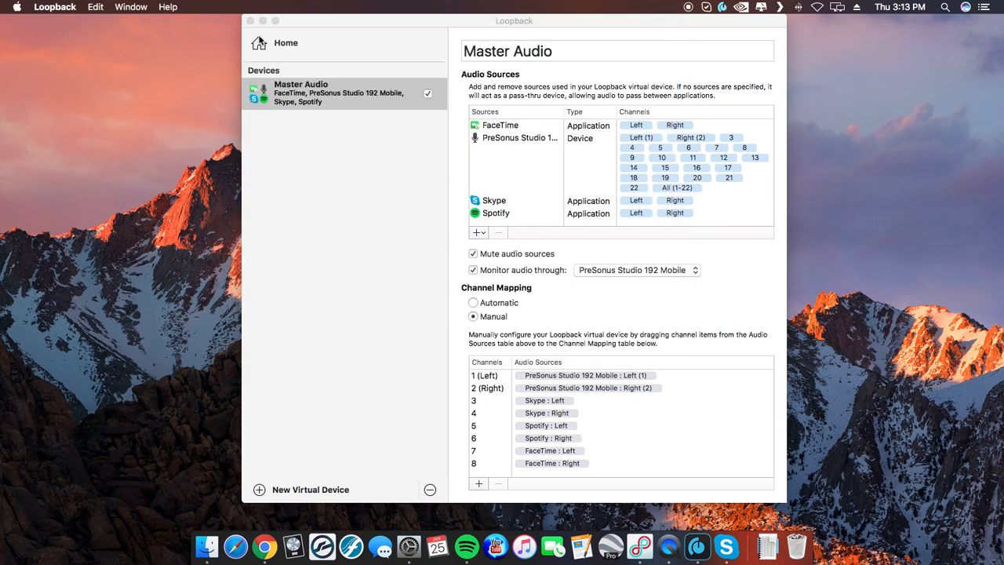
Step: Switch to Skype, choose Master Audio as the microphone in its audio preferences, and close its windows
left_click(726, 546)
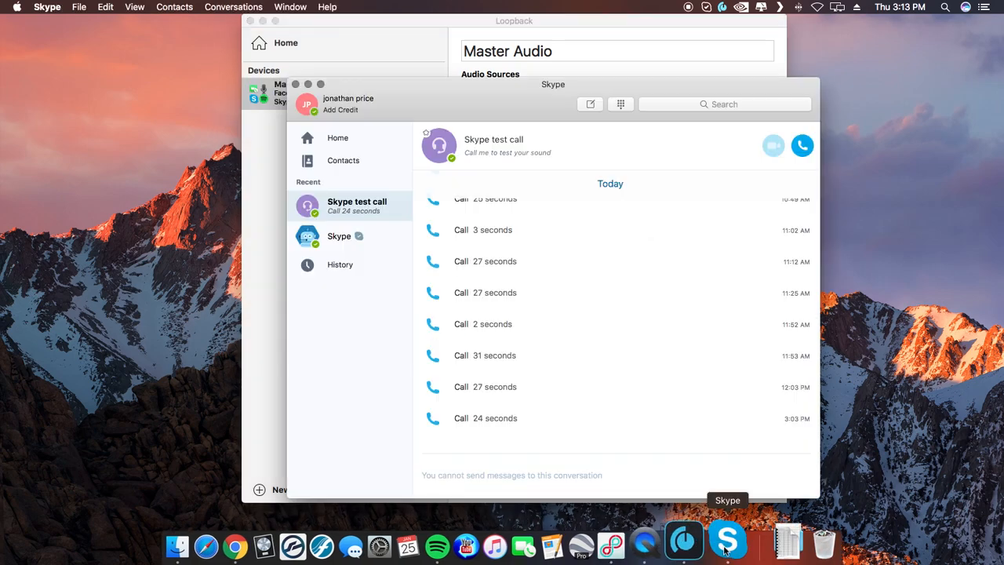
left_click(53, 8)
left_click(61, 41)
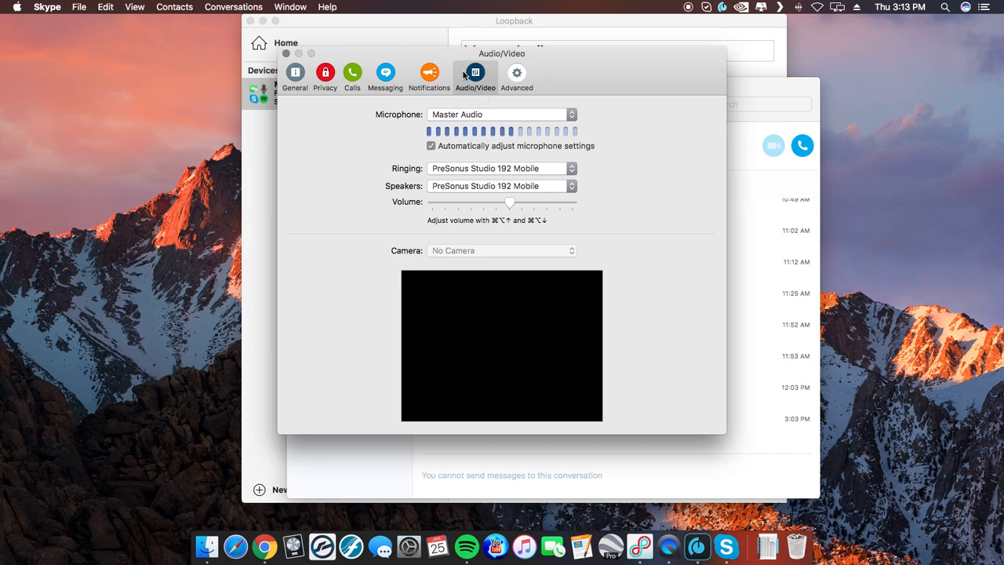
left_click(457, 114)
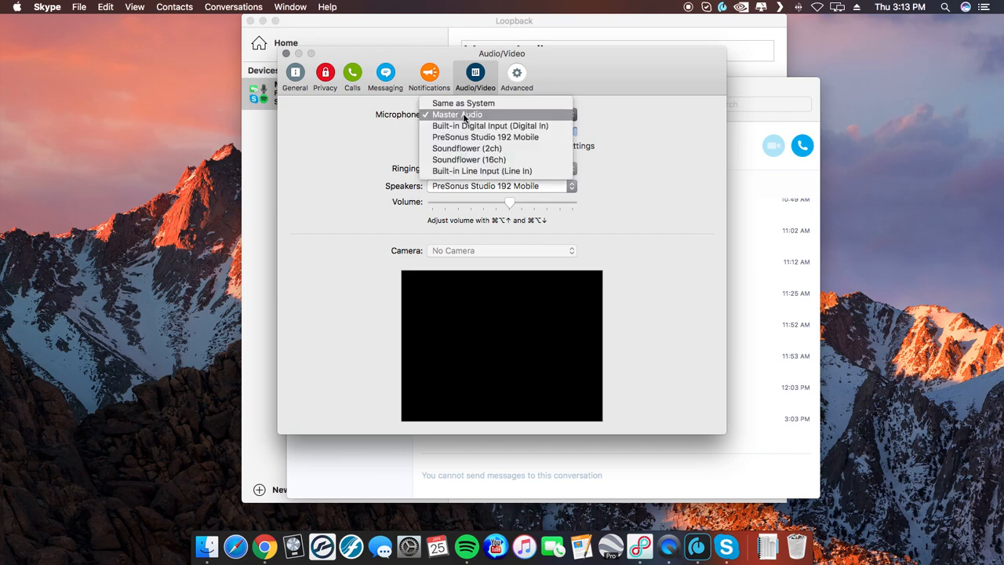
left_click(463, 115)
left_click(464, 115)
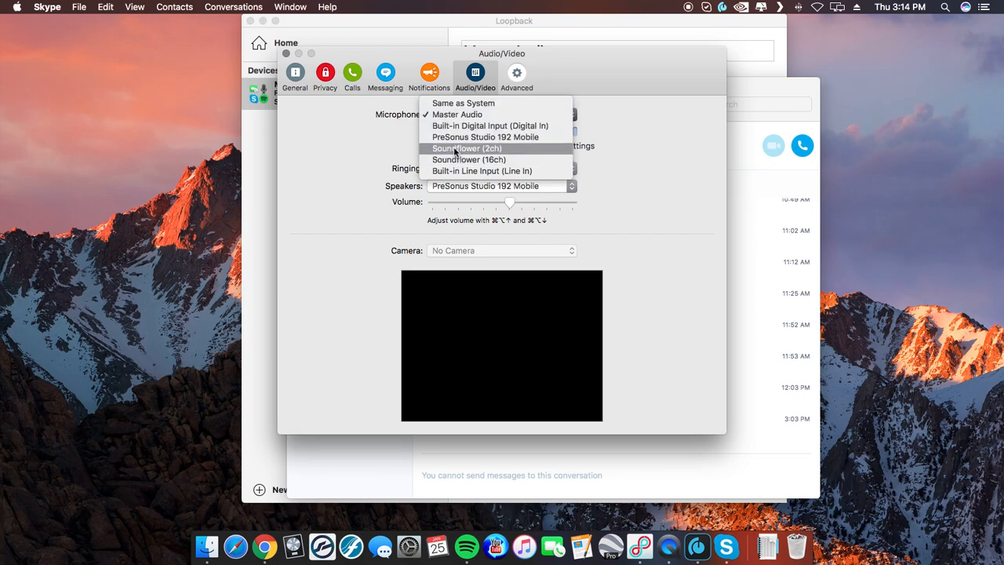
left_click(454, 116)
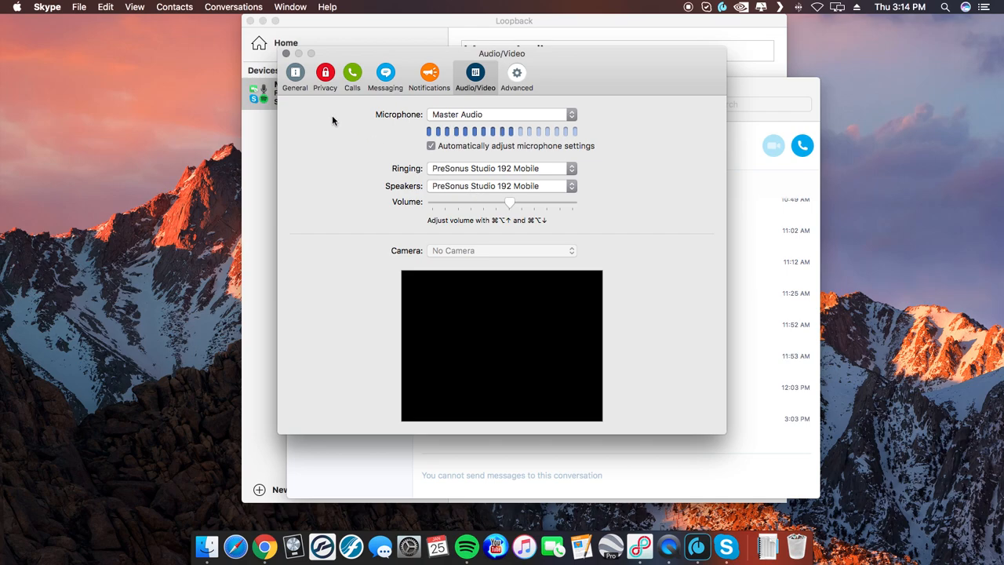
left_click(286, 53)
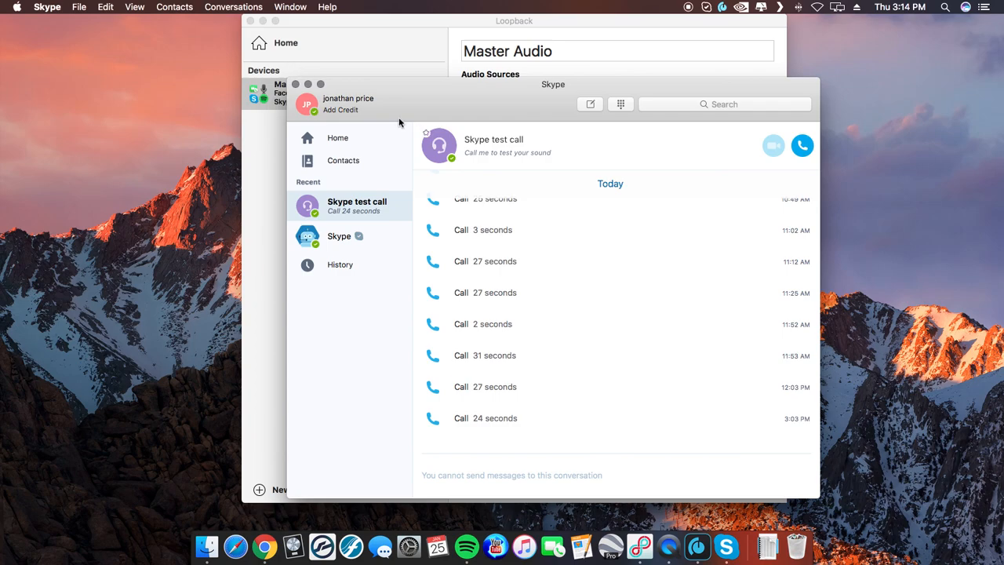
left_click(294, 84)
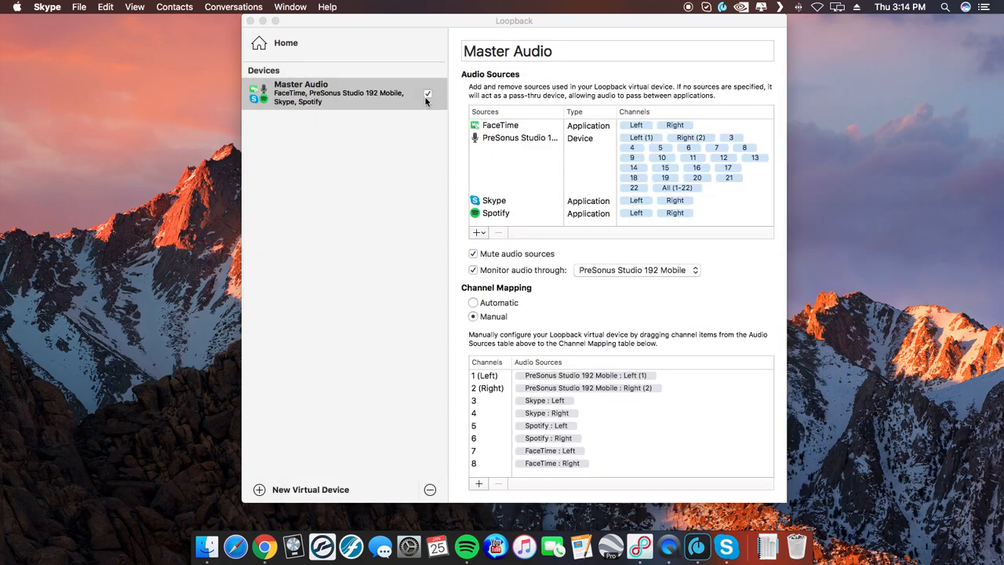
Step: Close the Loopback window and create a new empty project in Logic Pro X
left_click(507, 52)
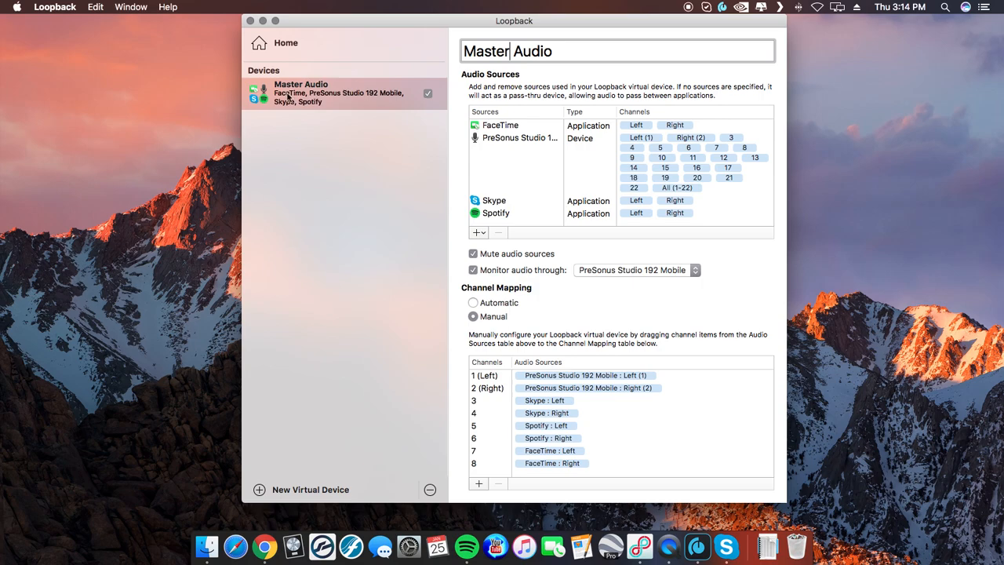
left_click(251, 21)
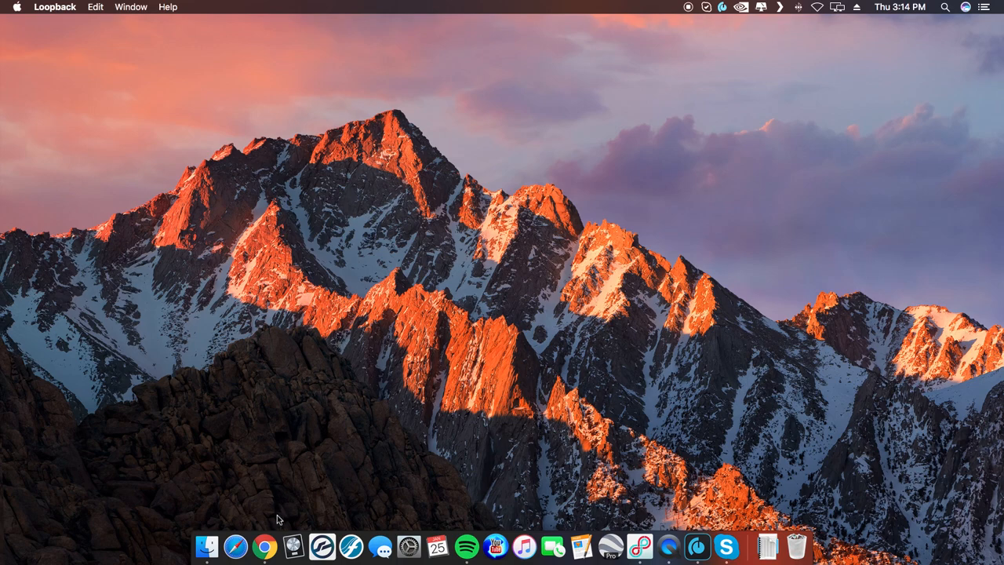
left_click(292, 546)
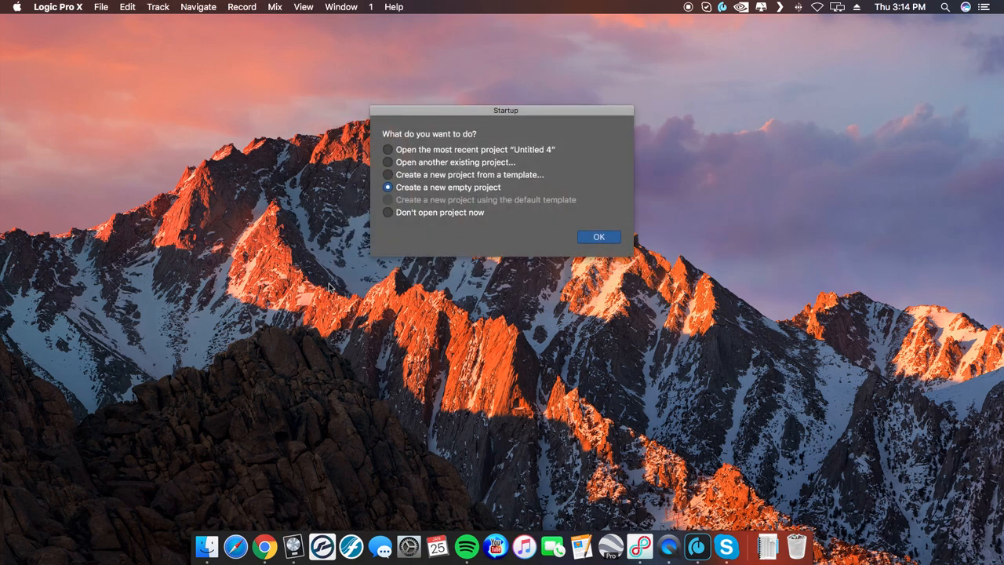
left_click(598, 237)
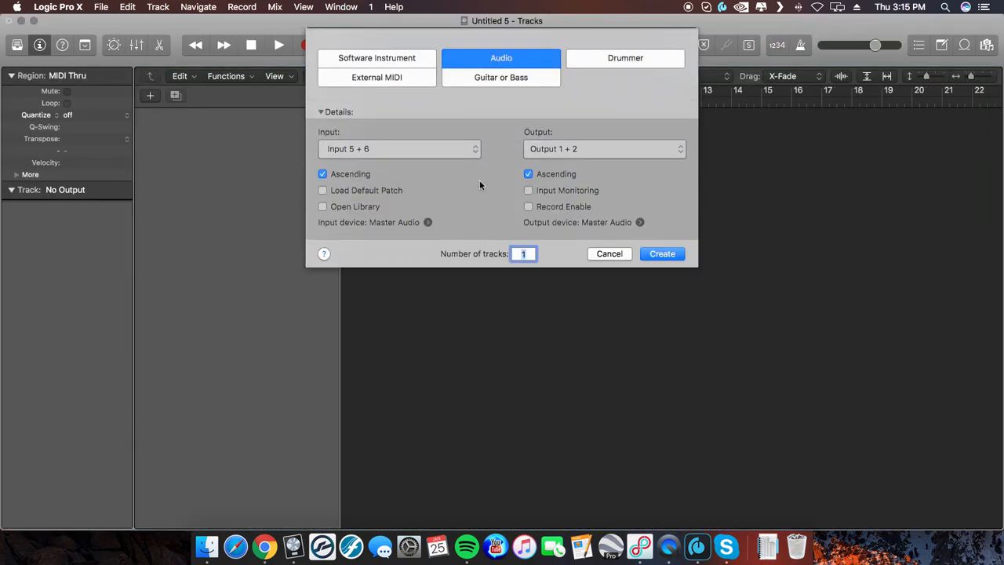
Step: Create one audio track with Input 1 + 2 as its input and rename it Host
left_click(448, 150)
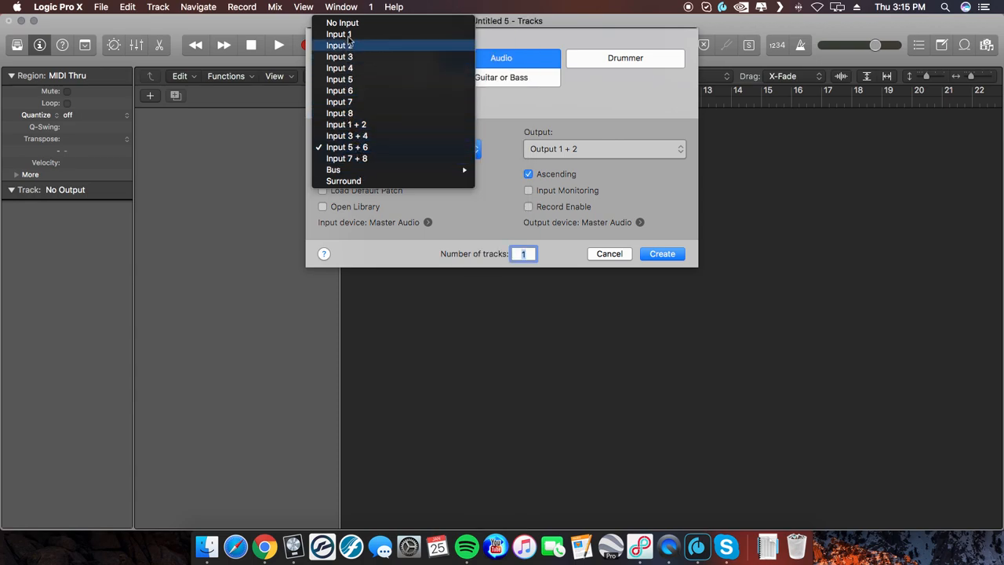
left_click(349, 124)
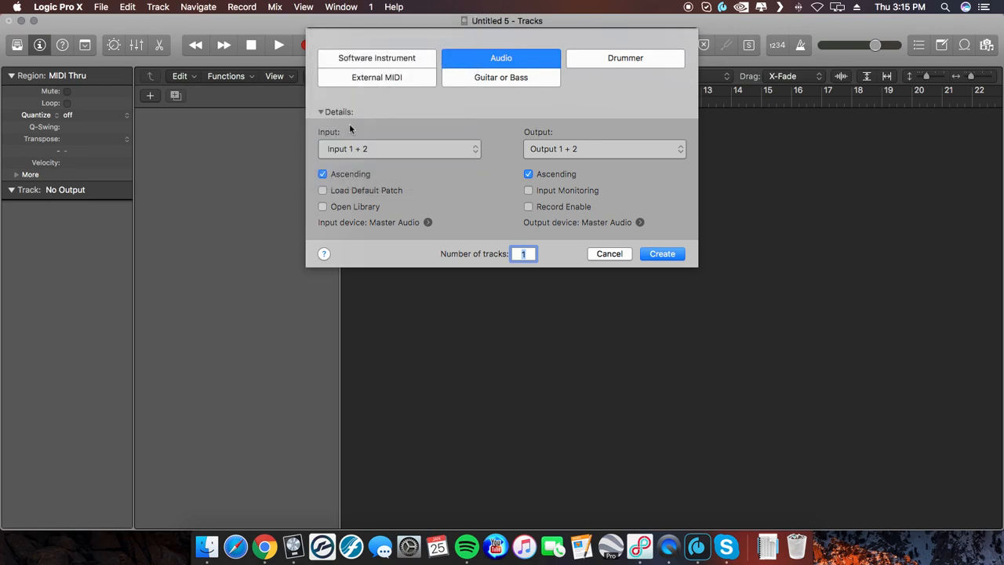
left_click(654, 256)
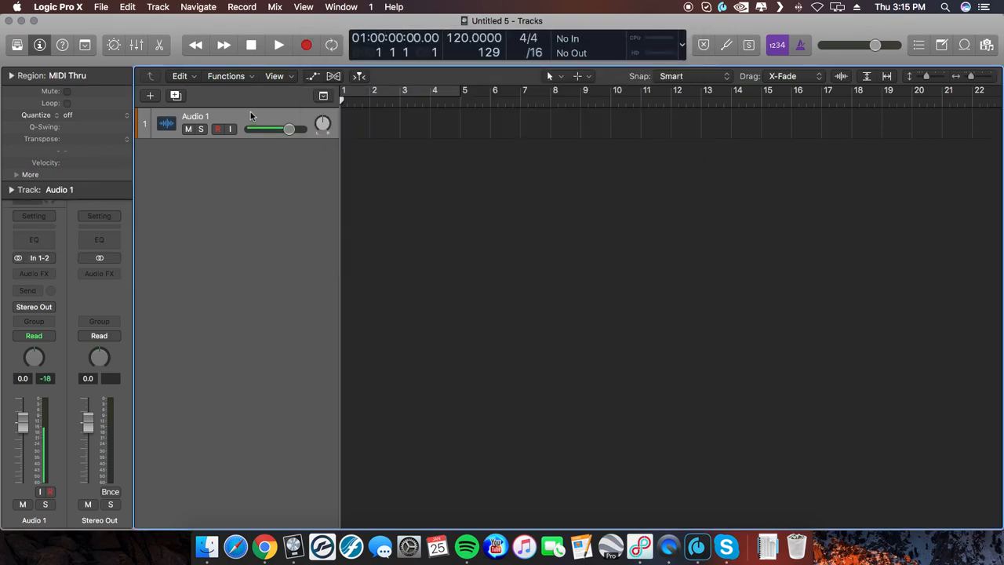
double_click(194, 116)
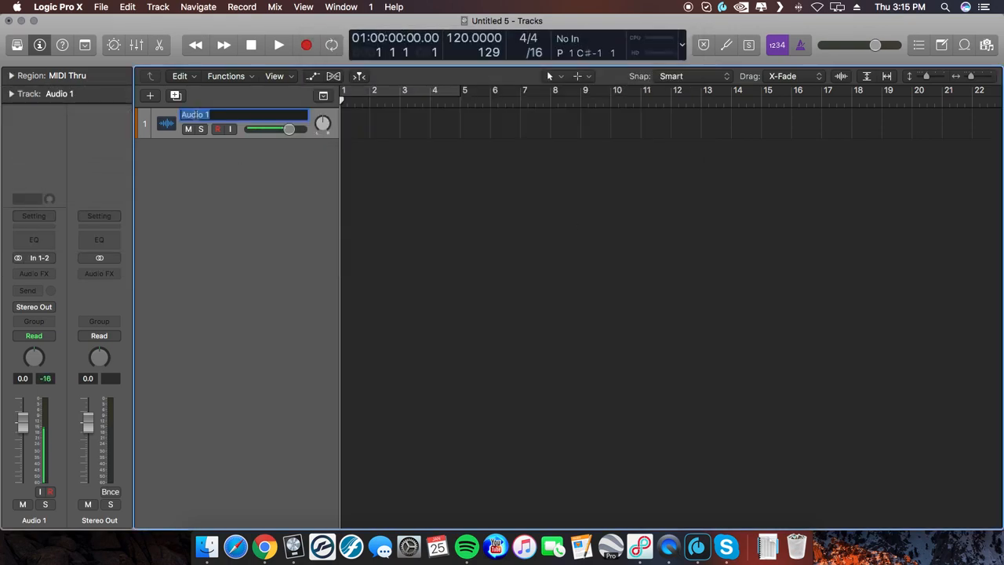
type("Host")
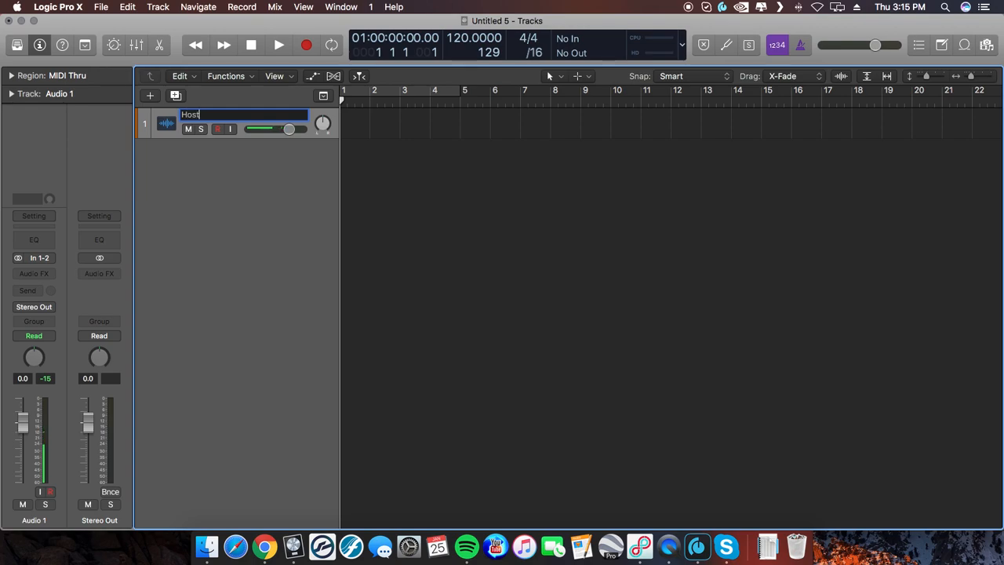
key("Return")
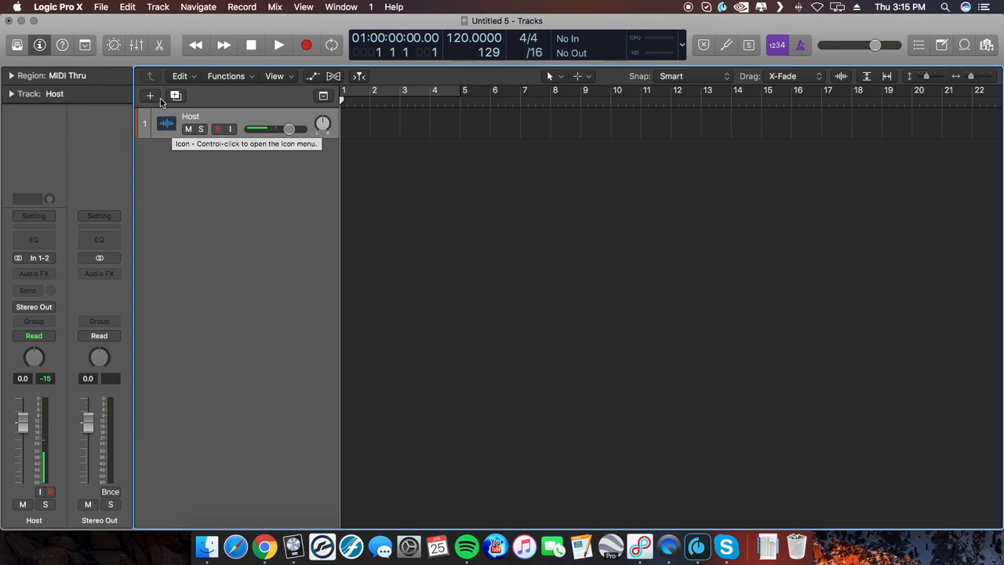
Step: Add a second audio track that takes Input 3 + 4 and rename it Skype
left_click(151, 95)
left_click(418, 155)
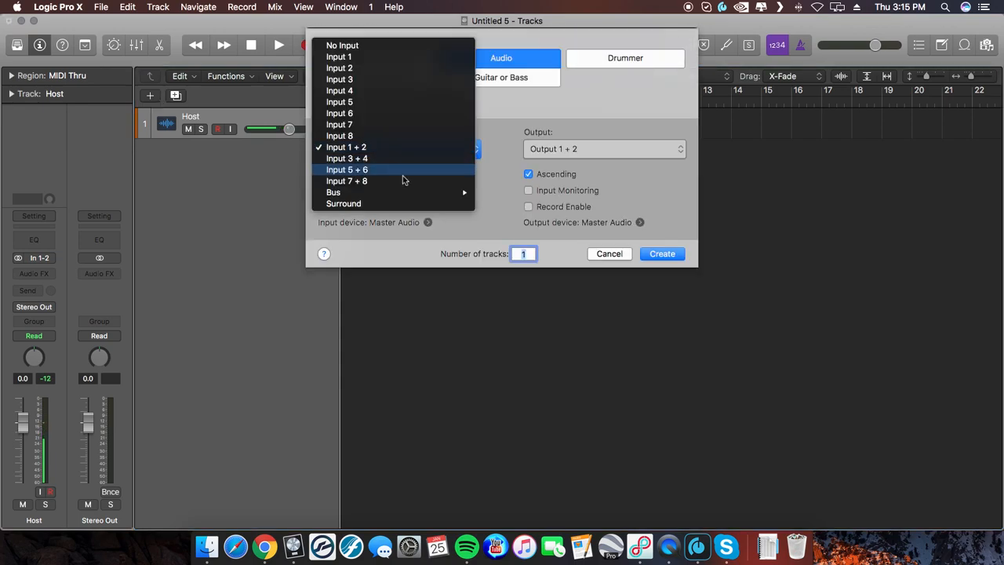
left_click(401, 163)
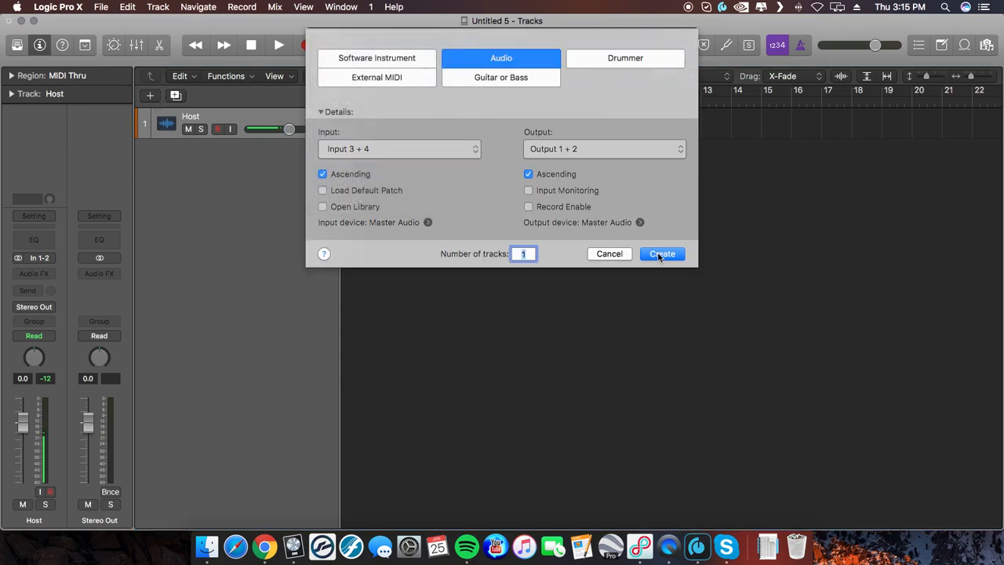
left_click(649, 254)
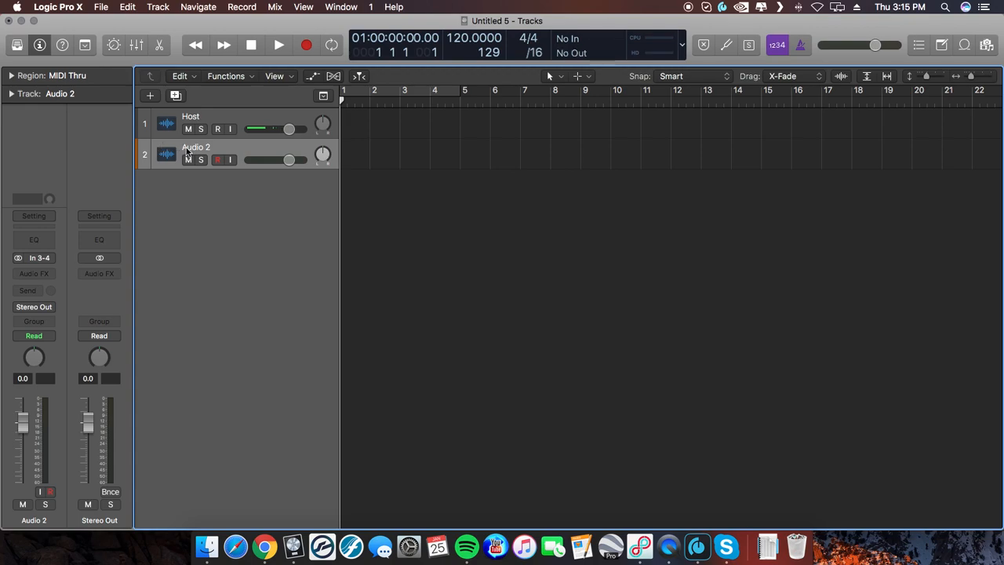
double_click(188, 147)
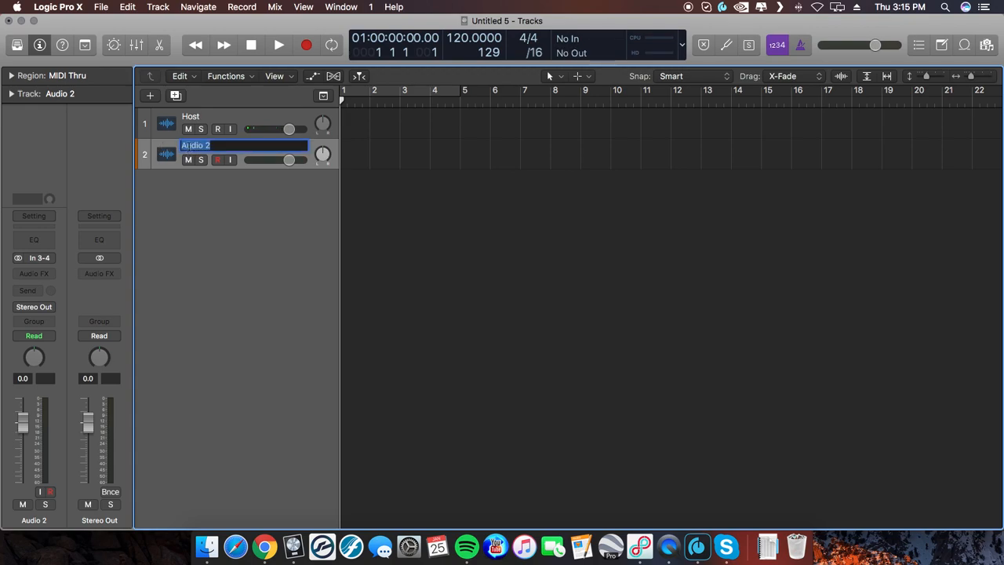
type("Skype")
key("Return")
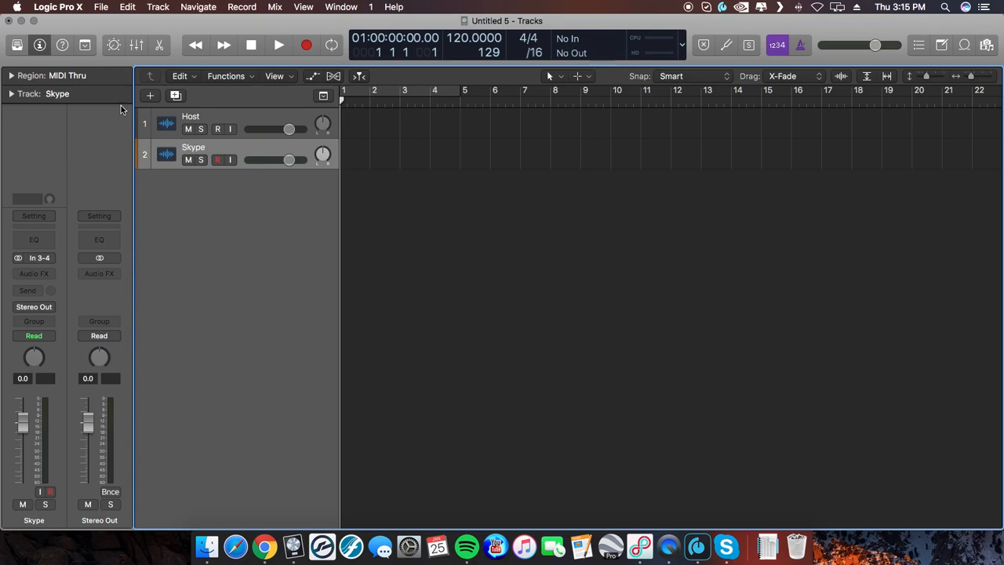
Step: Add a third audio track that takes Input 5 + 6 and rename it Spotify
key("alt+super+n")
left_click(381, 148)
left_click(378, 161)
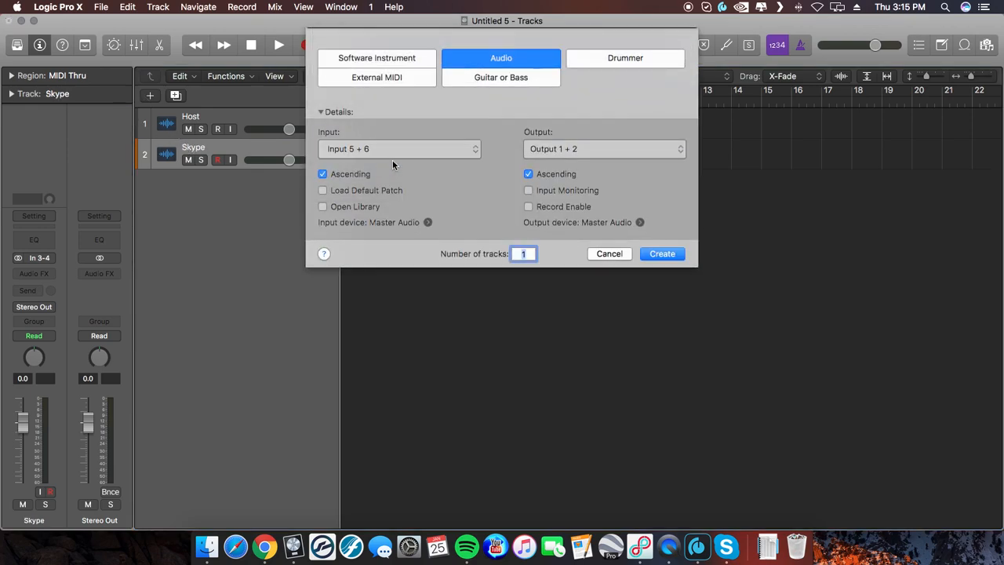
left_click(661, 253)
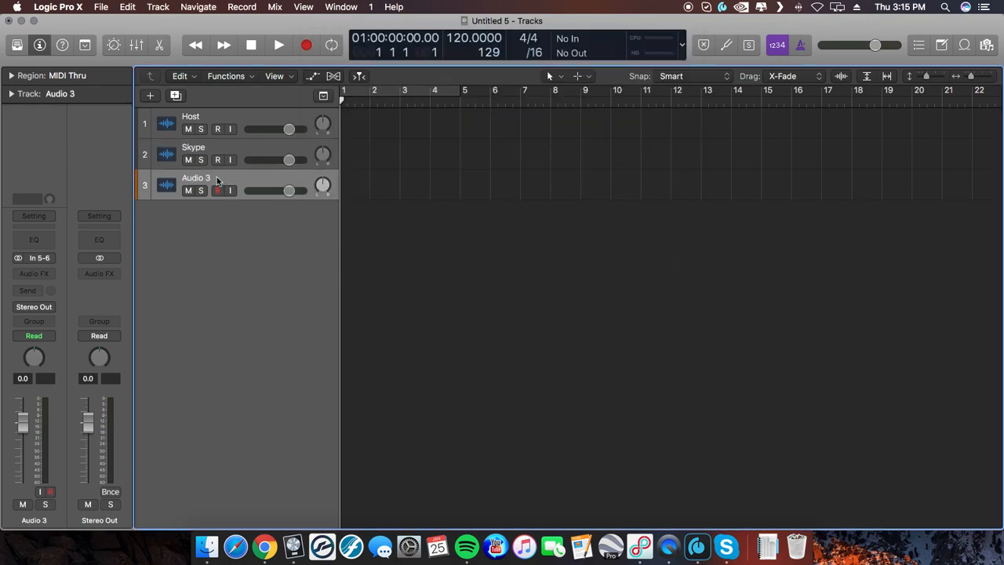
double_click(198, 177)
type("Spoti")
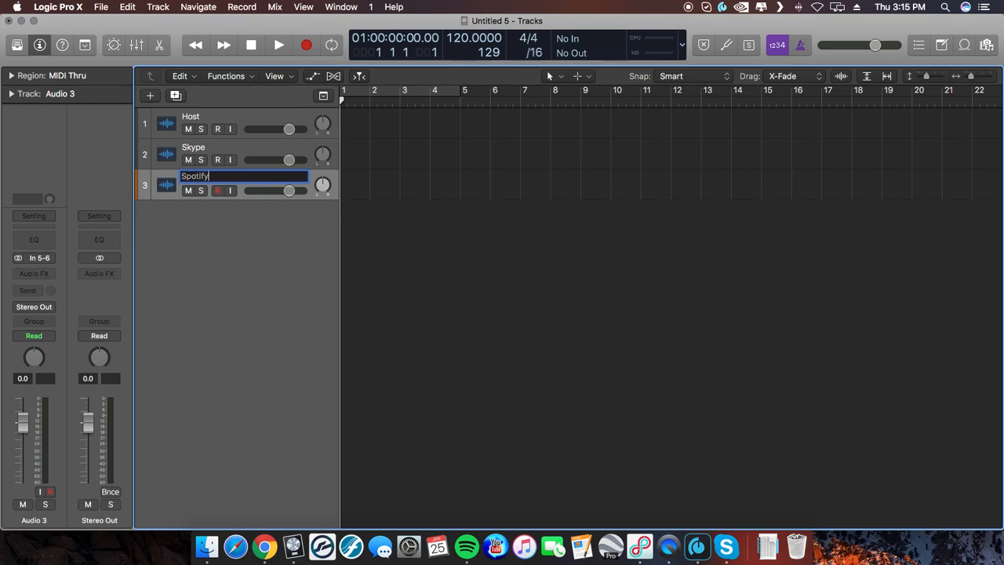
type("fy")
key("Return")
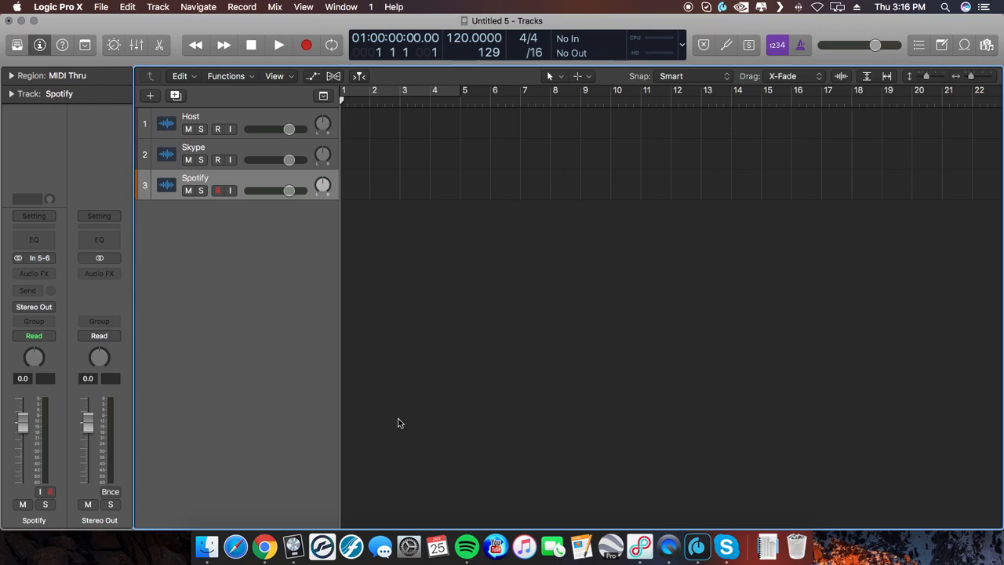
Step: Compare the Host, Skype and Spotify track inputs with the Master Audio channel mapping in Loopback, finishing with its window closed
left_click(639, 541)
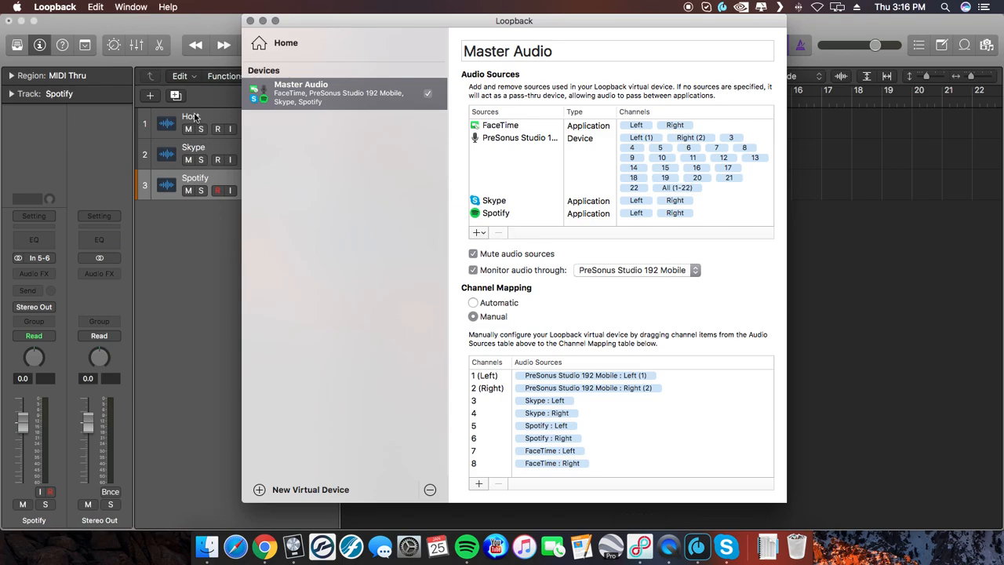
left_click_drag(361, 21, 476, 21)
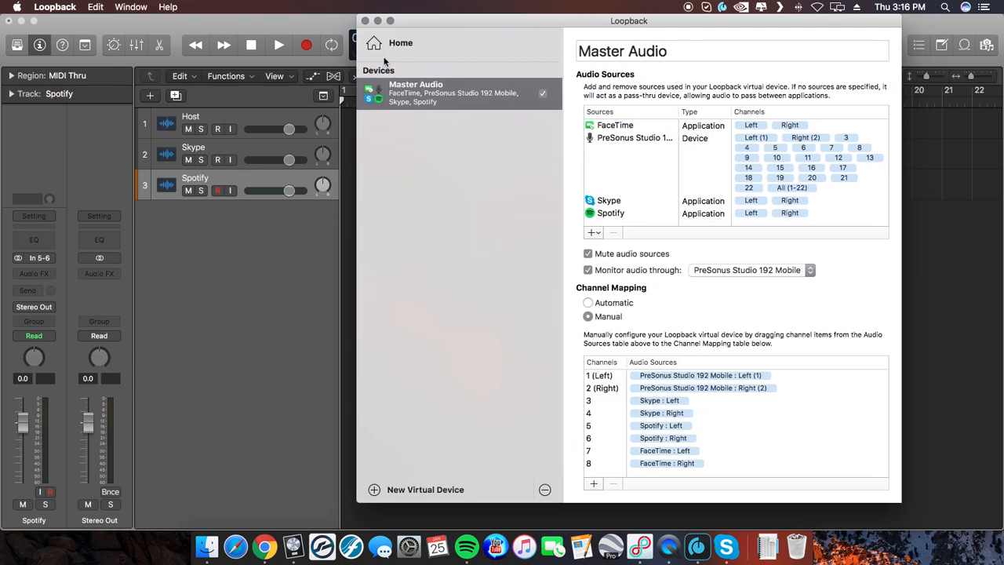
left_click(236, 116)
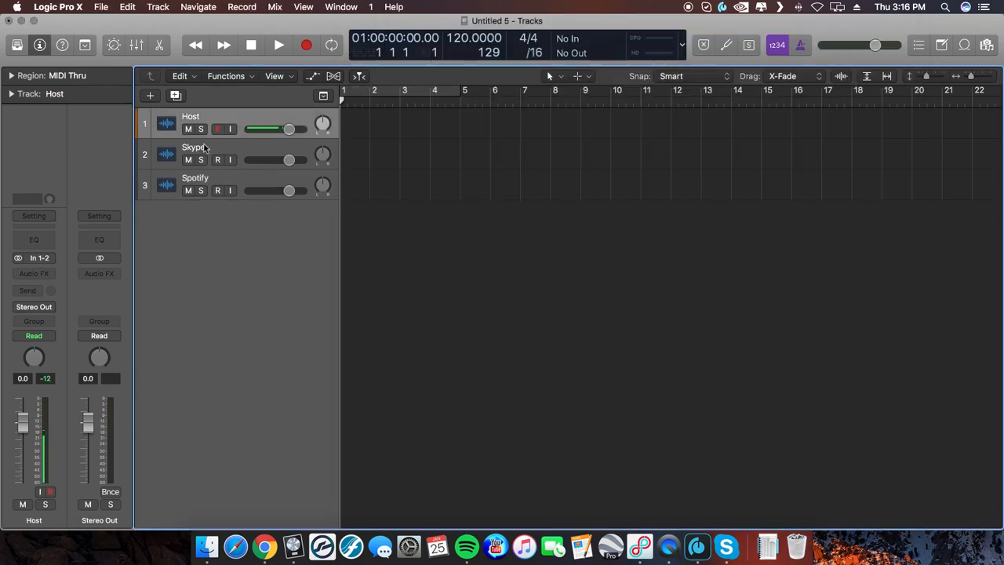
left_click(205, 148)
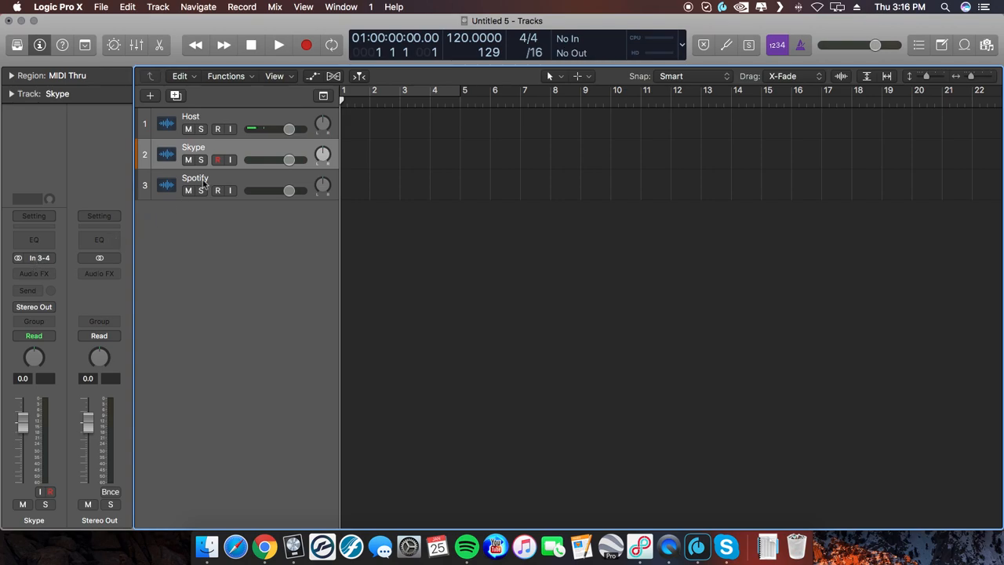
left_click(204, 181)
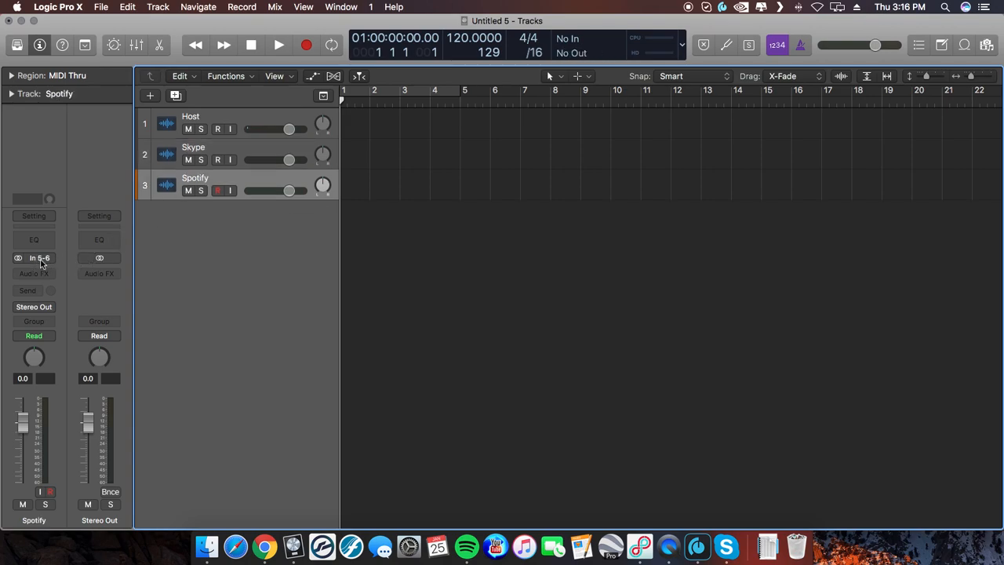
left_click(640, 546)
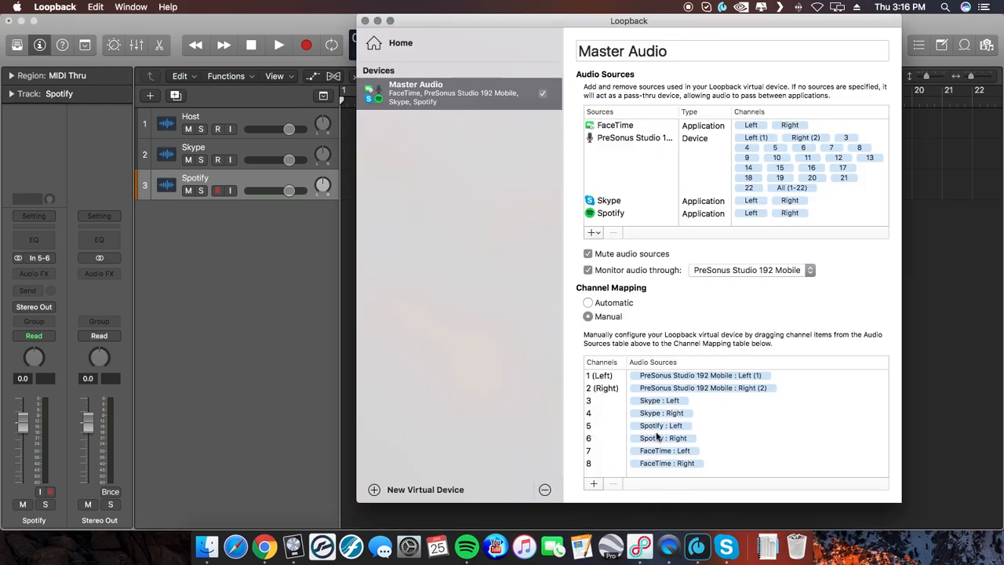
left_click(365, 21)
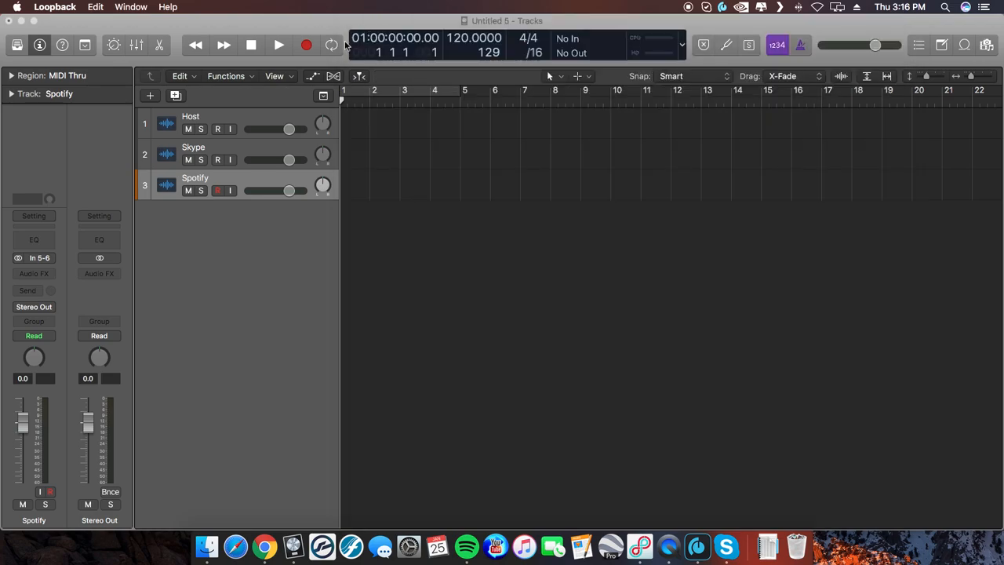
Step: Record-enable the Host, Skype and Spotify tracks together, start recording and enlarge the track height
left_click(250, 122)
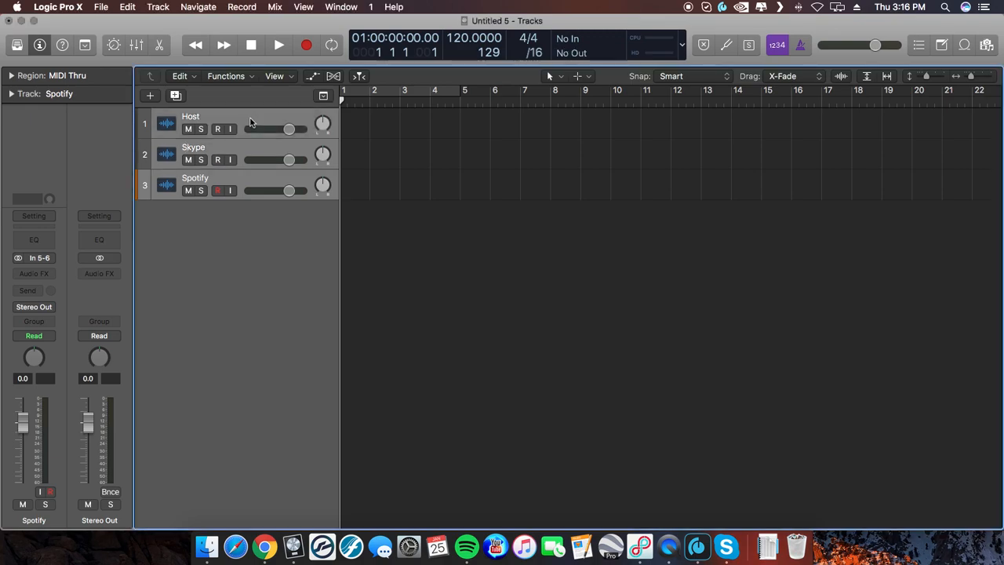
left_click(217, 129)
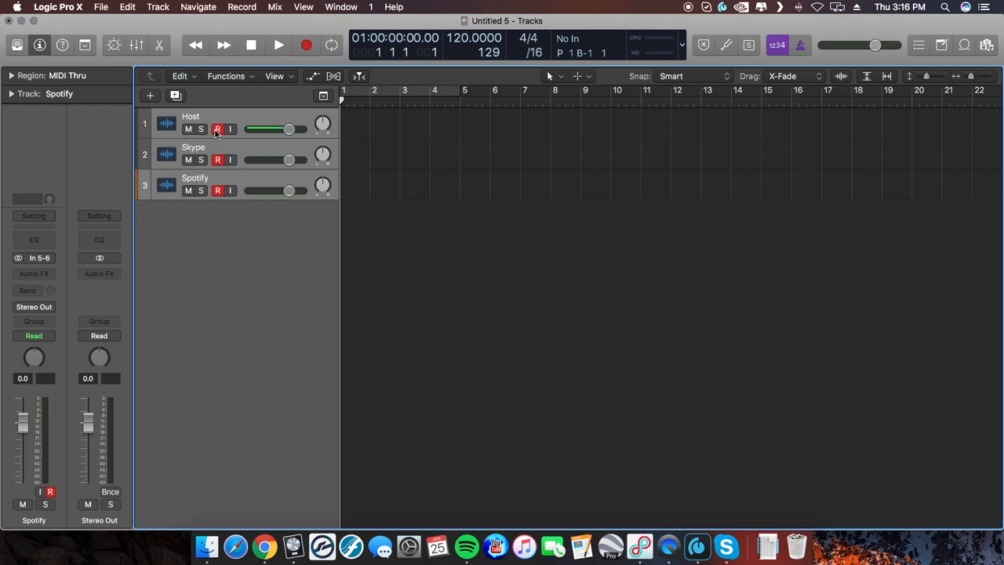
left_click(306, 46)
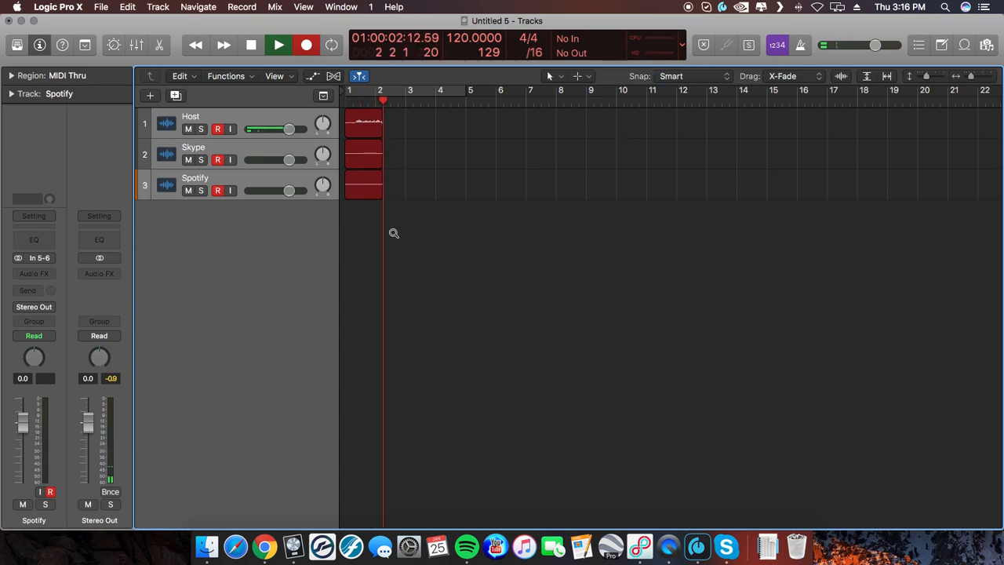
scroll(393, 233, "up", 5)
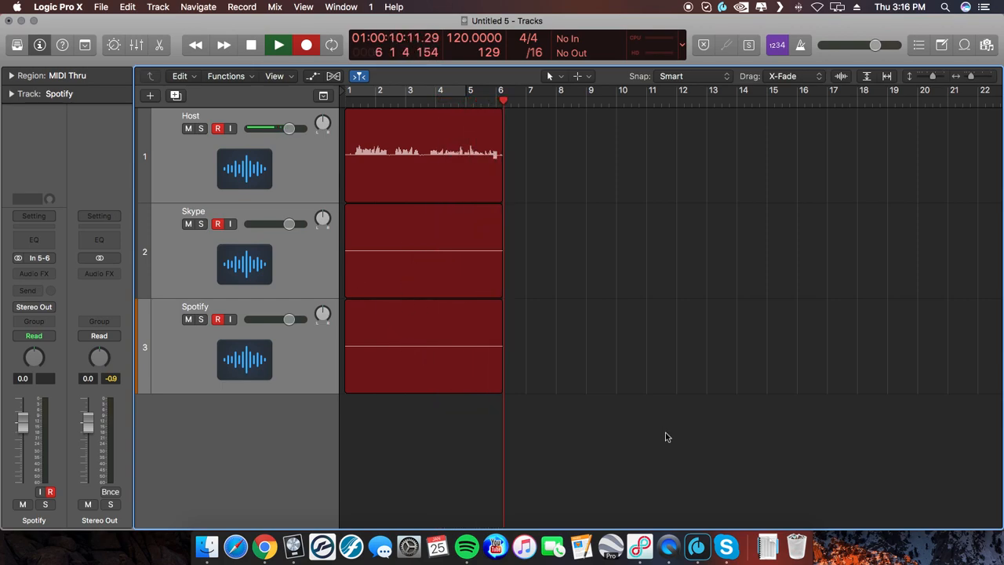
Step: Switch to Skype, place a Skype test call while recording continues, and end the call once its audio is captured
left_click(725, 547)
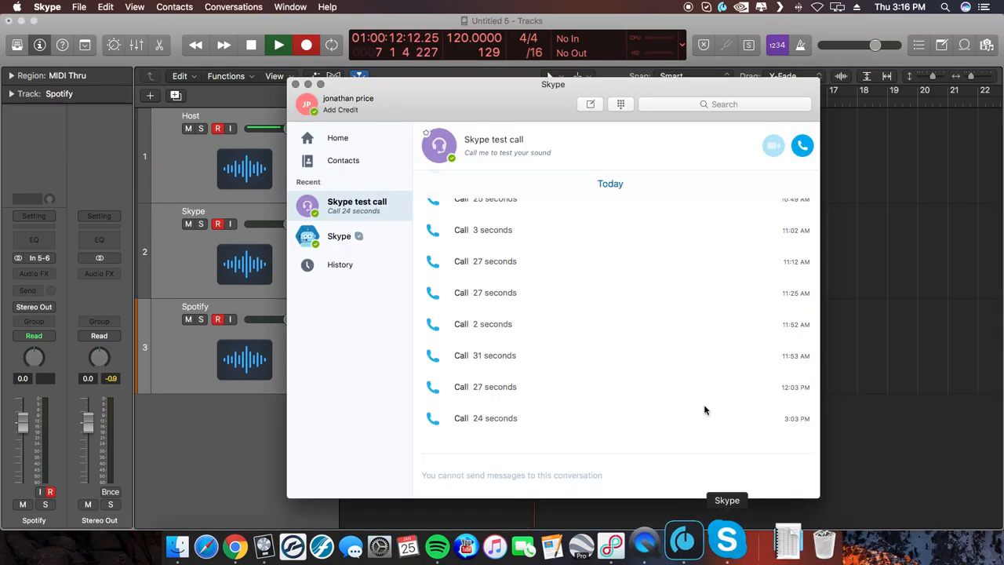
left_click(804, 145)
left_click(508, 241)
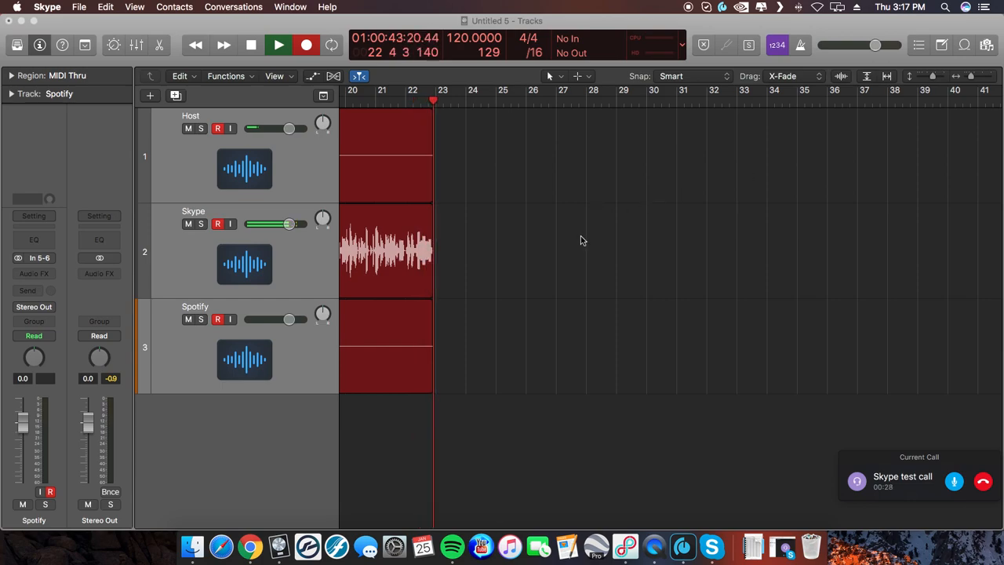
left_click(983, 481)
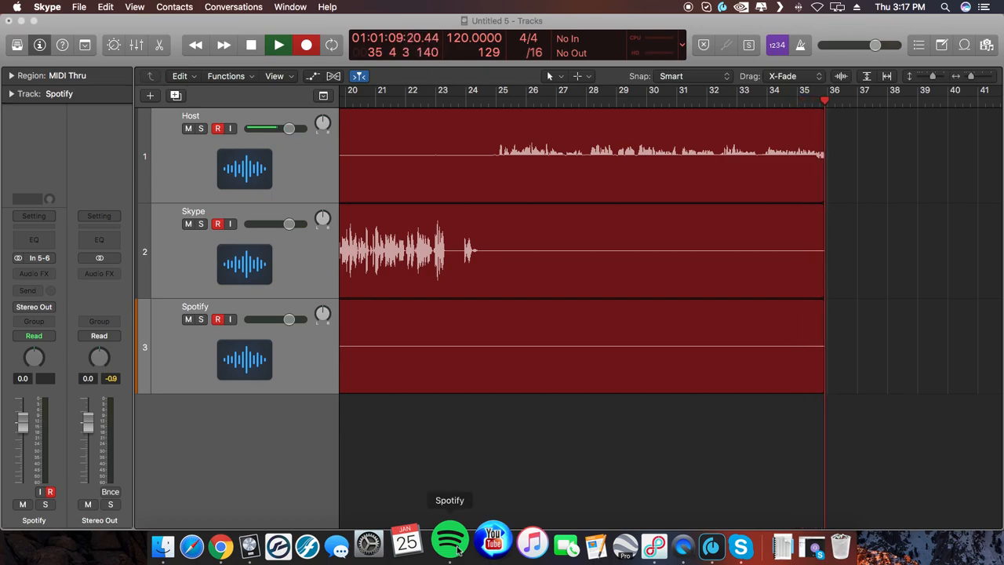
Step: Switch to Spotify, play Flight to Neverland from "Hook" from its beginning into the recording, and pause it
left_click(459, 550)
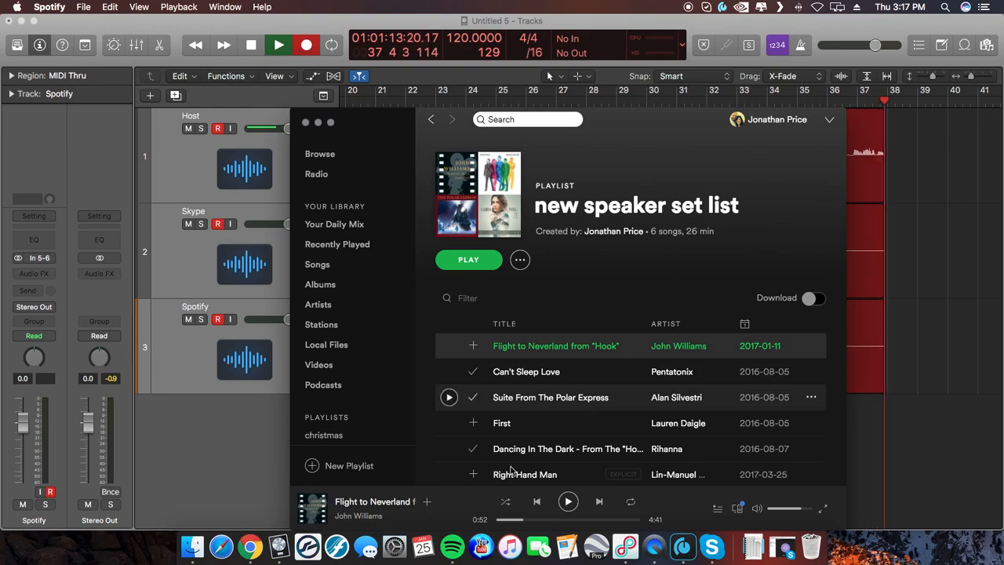
left_click_drag(522, 519, 476, 523)
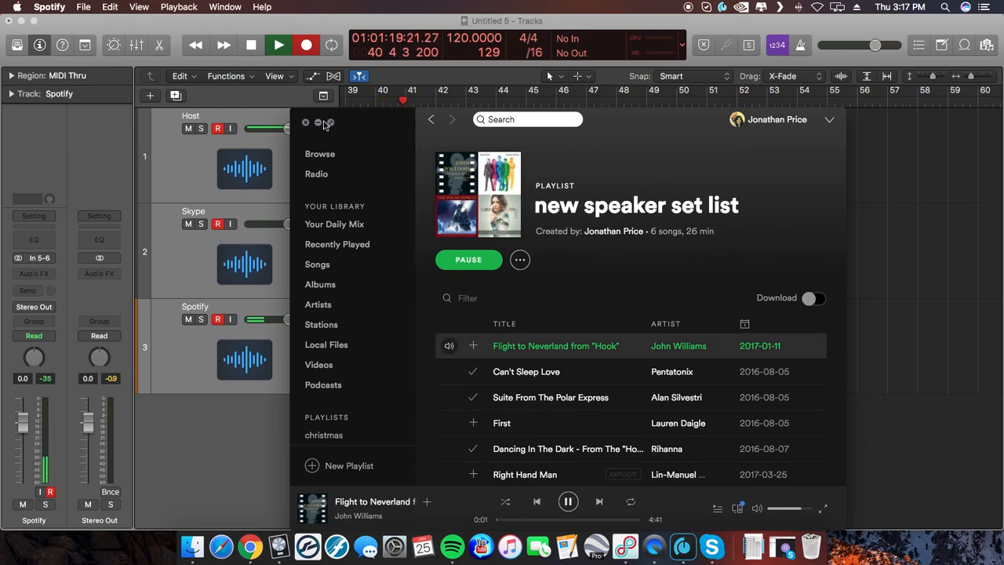
left_click(318, 123)
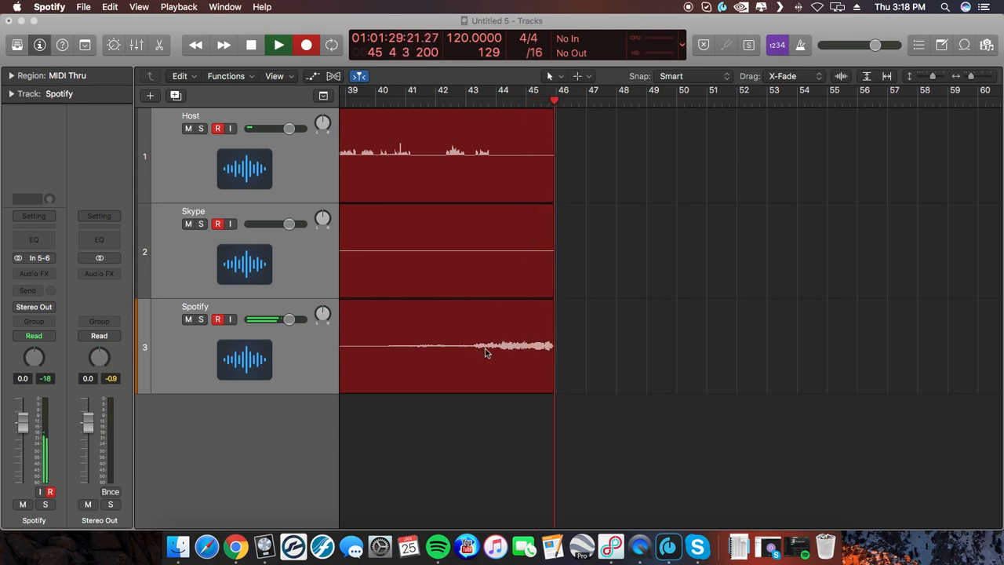
left_click(796, 551)
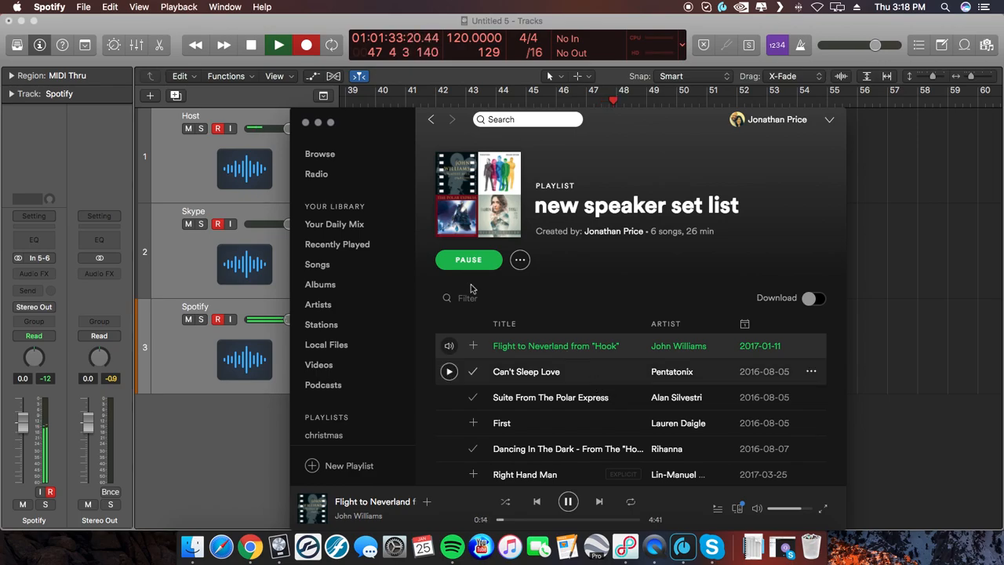
Step: Return to Logic Pro X, stop the recording and review the recorded regions on all three tracks from bar 1
left_click(233, 426)
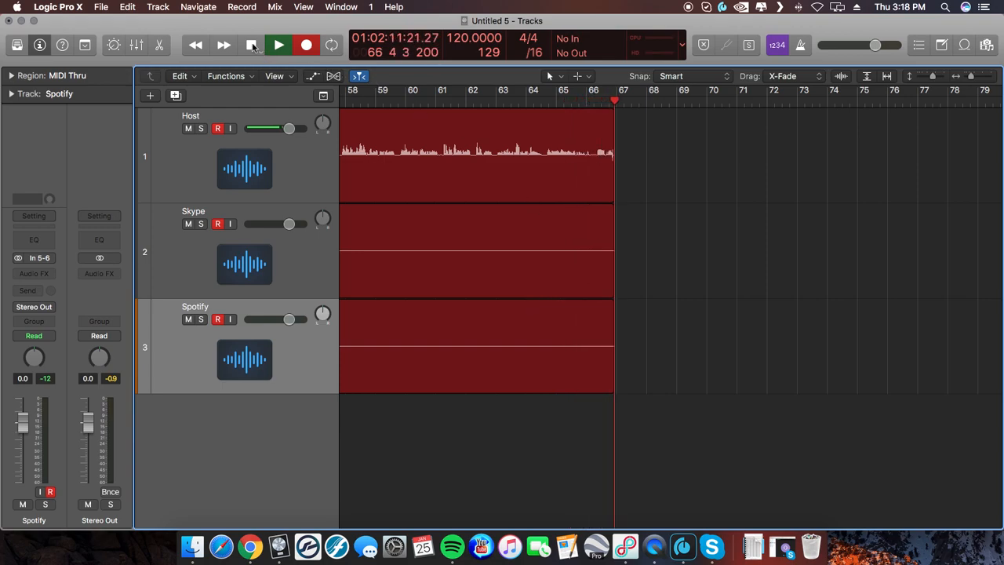
key("space")
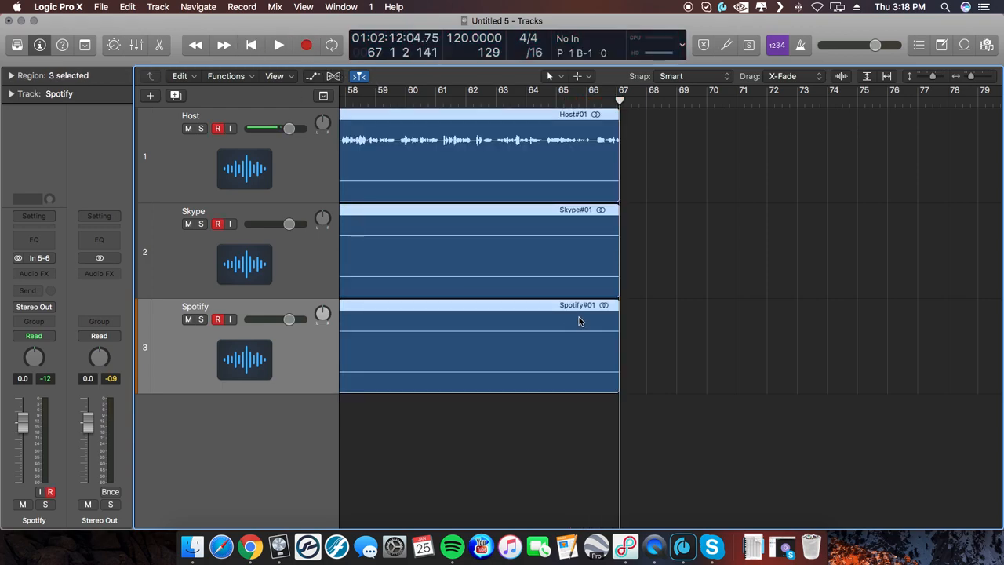
key("super+Left")
key("super+Left")
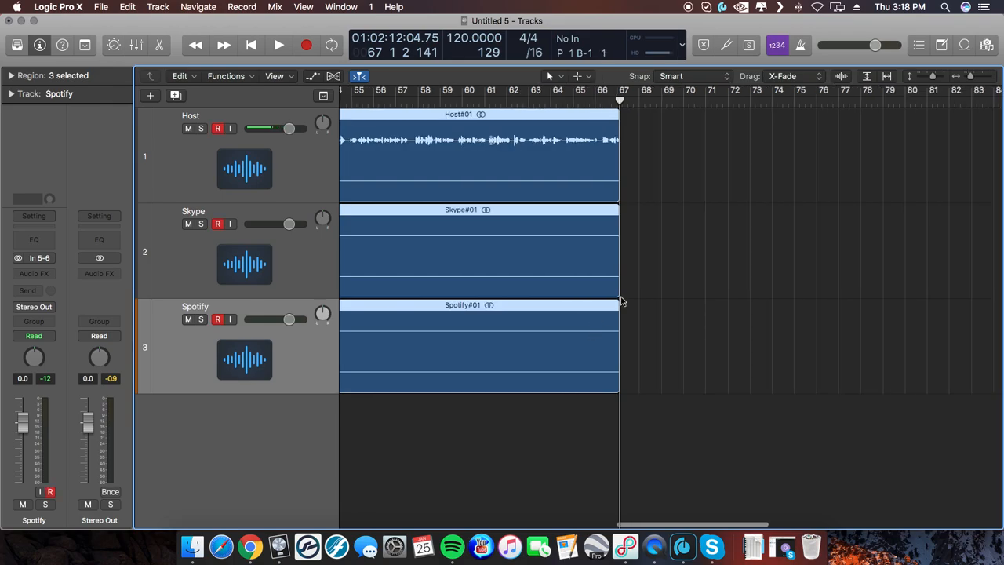
scroll(620, 294, "left", 15)
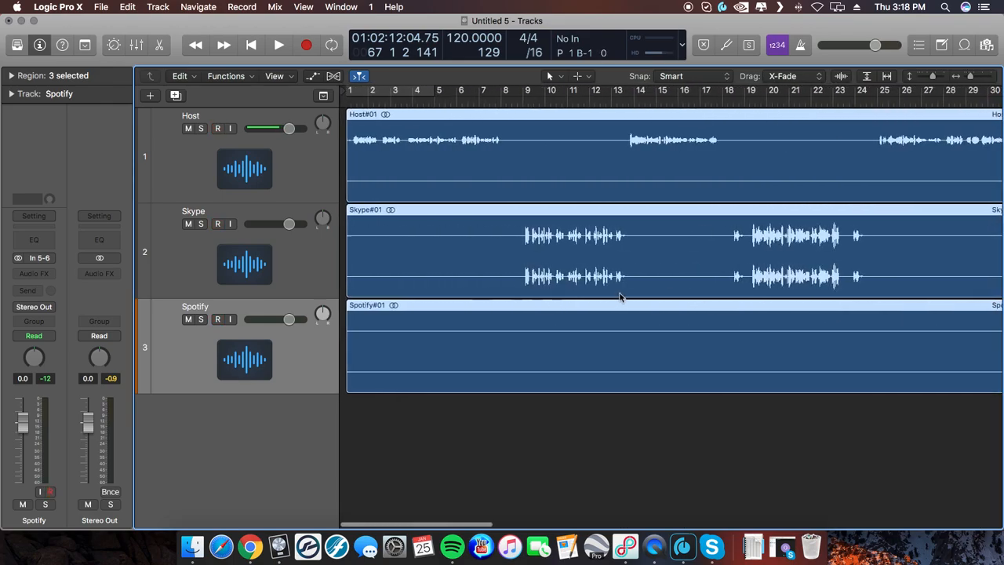